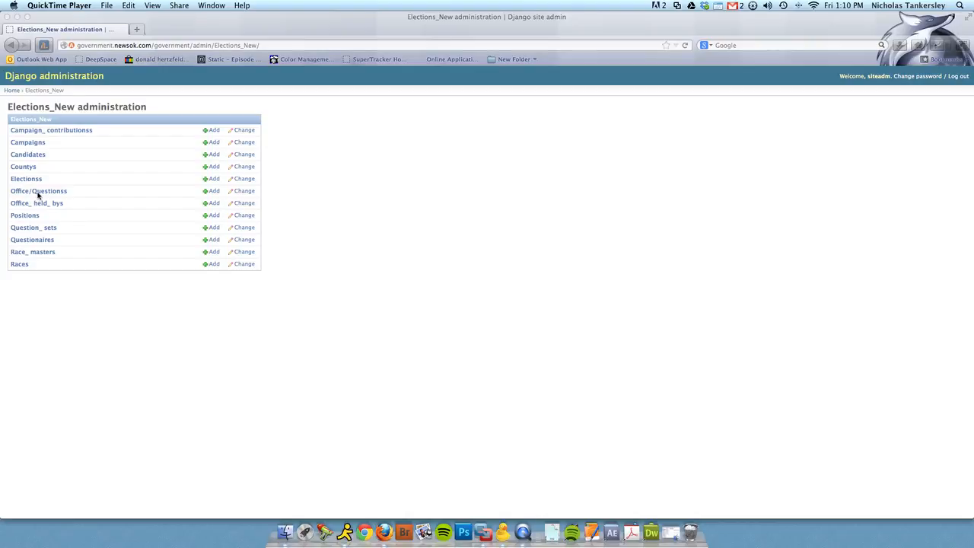
# - Open the Office/Questions list and look over the display names of its existing entries and the blank entry form
pyautogui.click(37, 196)
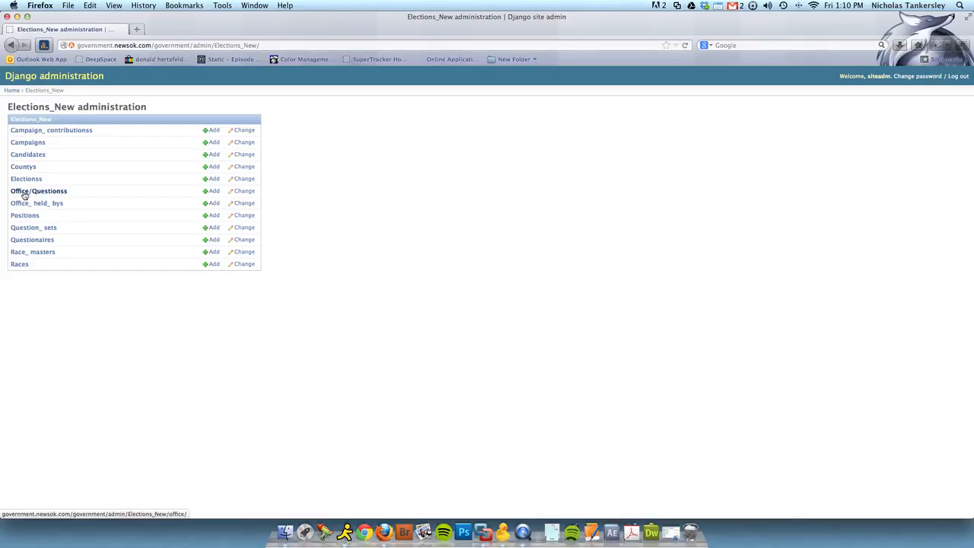
pyautogui.click(38, 195)
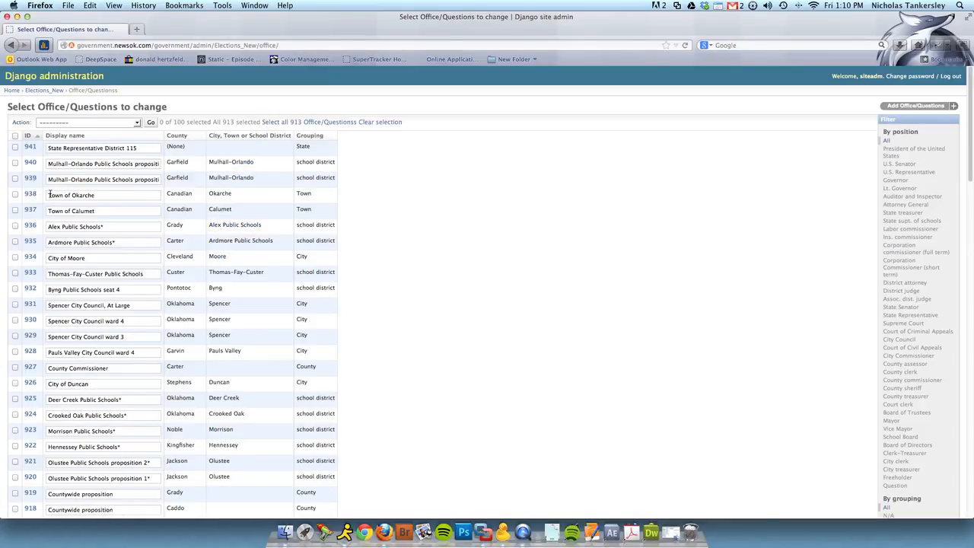
pyautogui.click(149, 148)
pyautogui.tripleClick(149, 149)
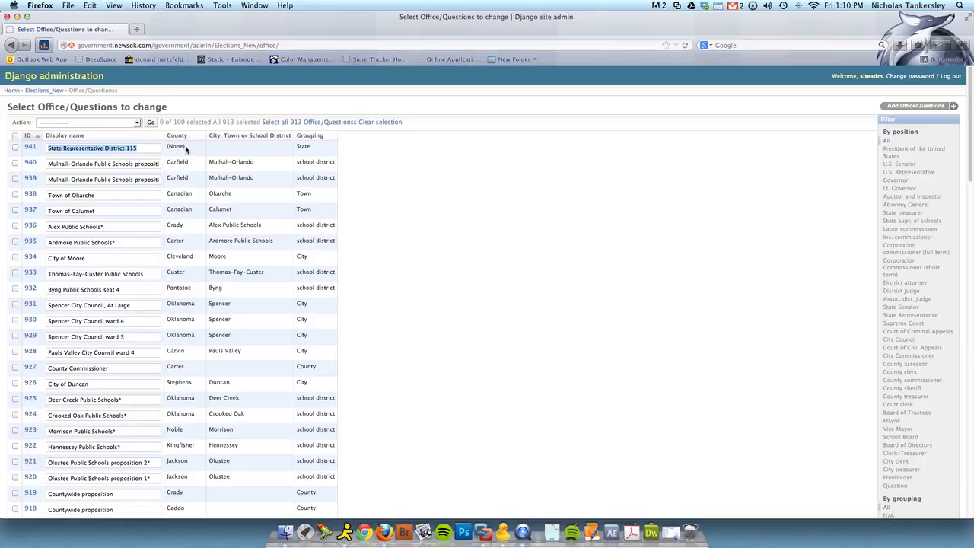
pyautogui.click(150, 149)
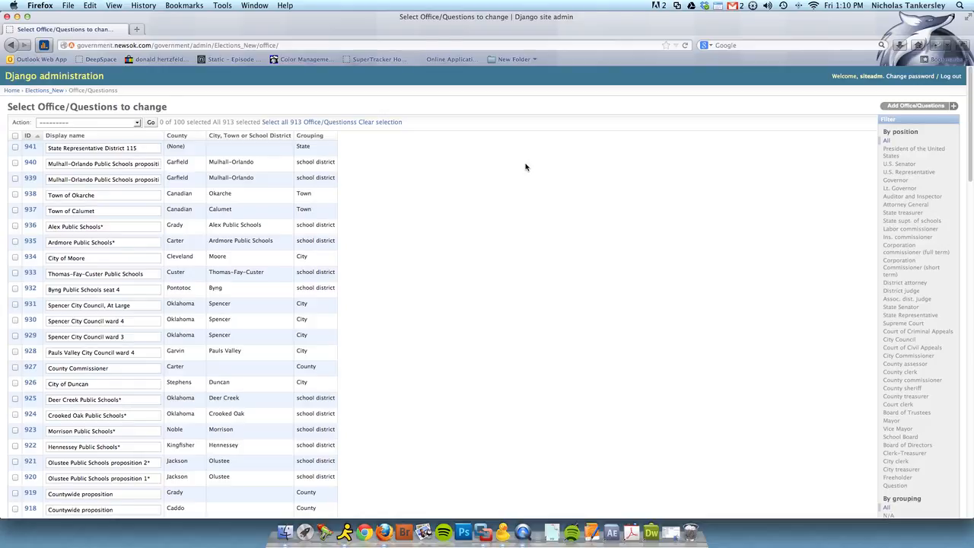
pyautogui.click(912, 106)
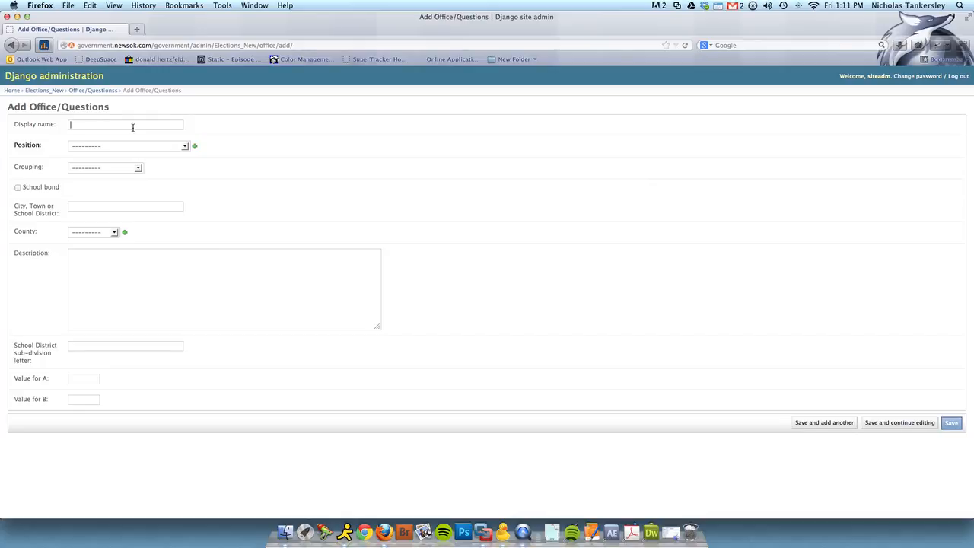
pyautogui.click(96, 90)
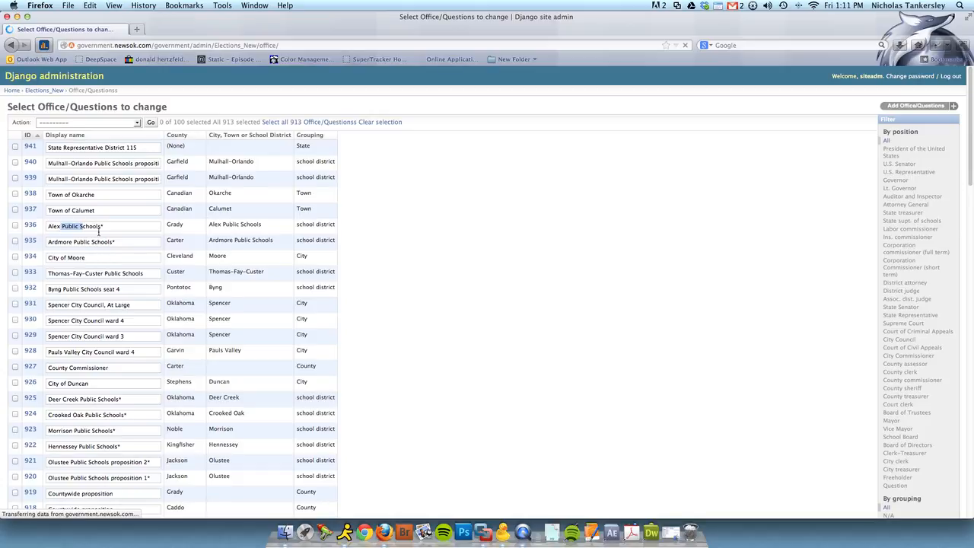
# - Start a new Office/Questions entry and set its position to Question
pyautogui.click(896, 112)
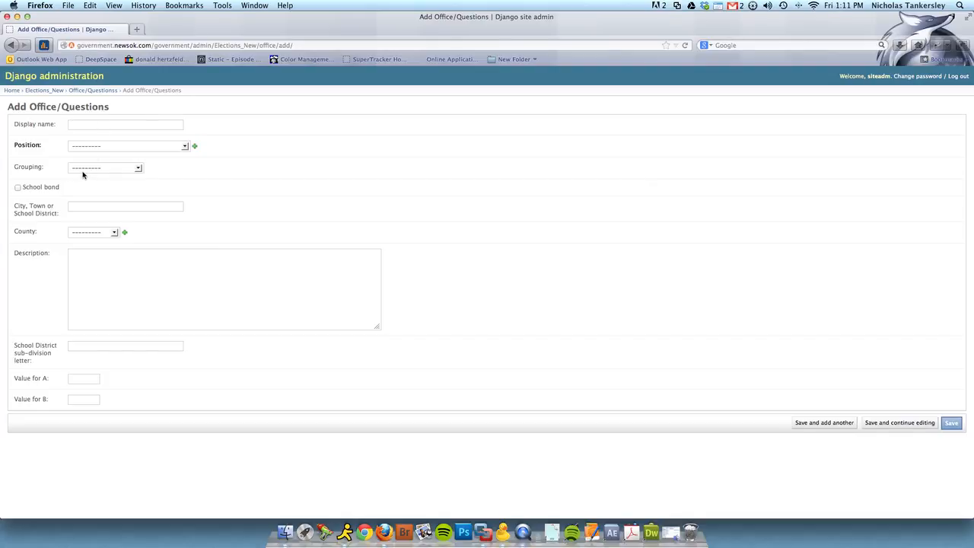
pyautogui.click(185, 148)
pyautogui.moveTo(187, 158); pyautogui.dragTo(191, 285)
pyautogui.click(148, 289)
pyautogui.click(183, 147)
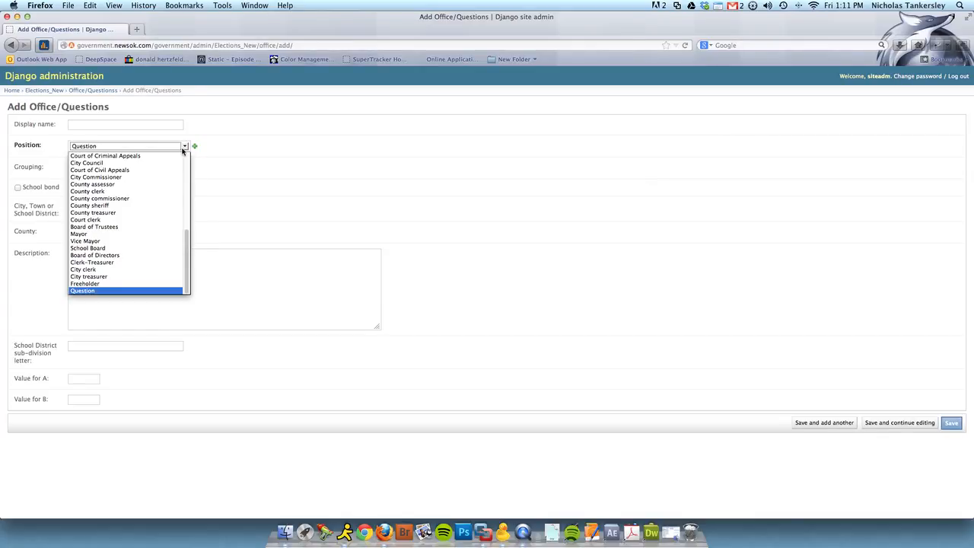
pyautogui.click(263, 227)
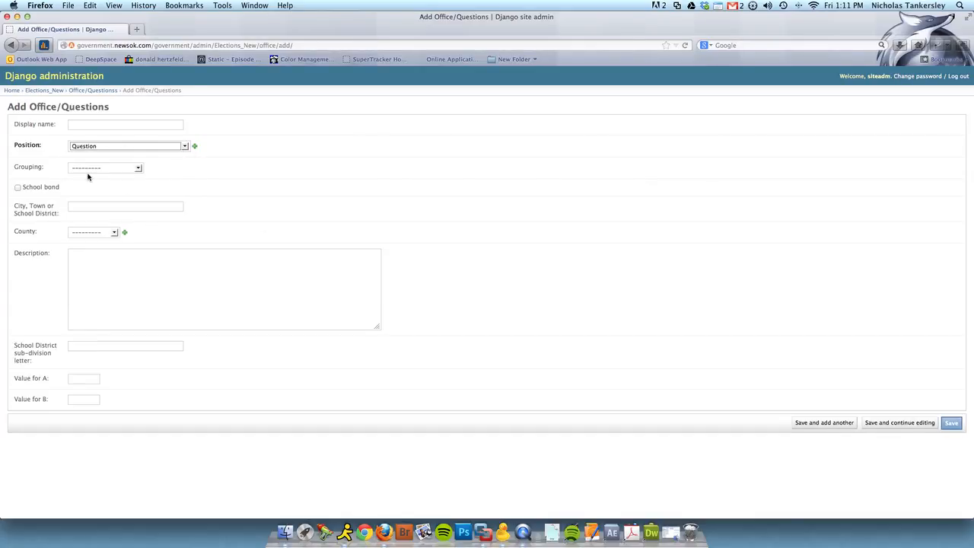
# - Set the entry's grouping to school district and mark it as a school bond
pyautogui.click(139, 169)
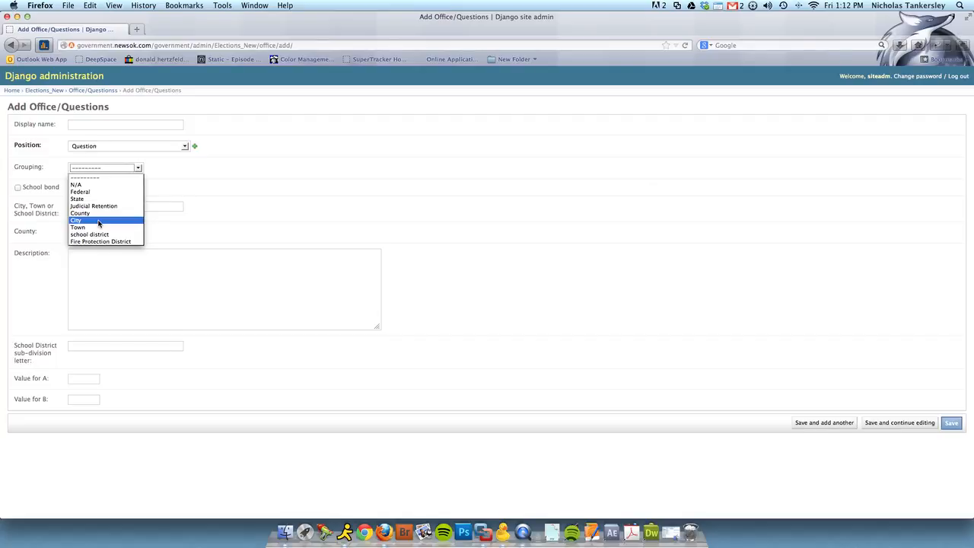
pyautogui.click(99, 234)
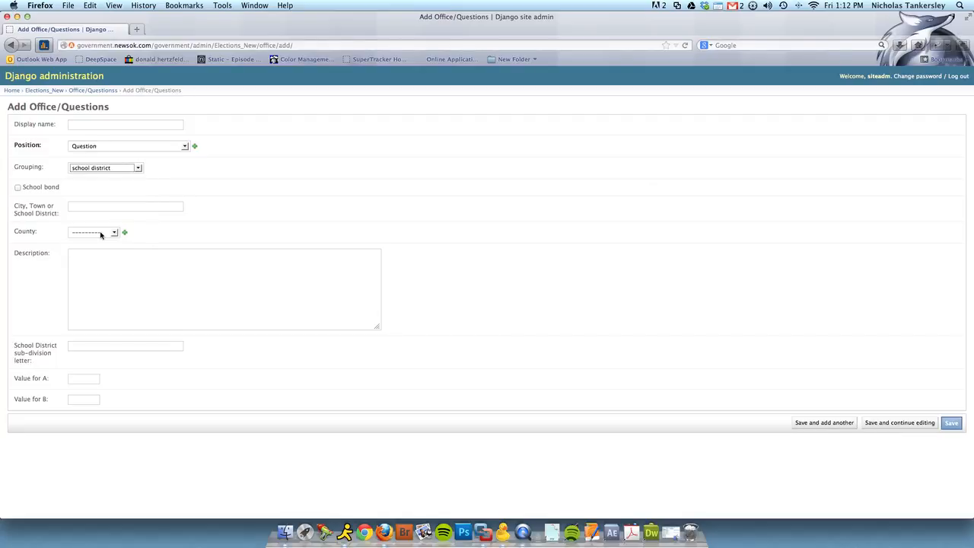
pyautogui.click(21, 189)
# - Enter Mulhulland as the city, town or school district and choose Carter as the county
pyautogui.click(82, 206)
pyautogui.write('Mulhulland')
pyautogui.press('Tab')
pyautogui.click(113, 234)
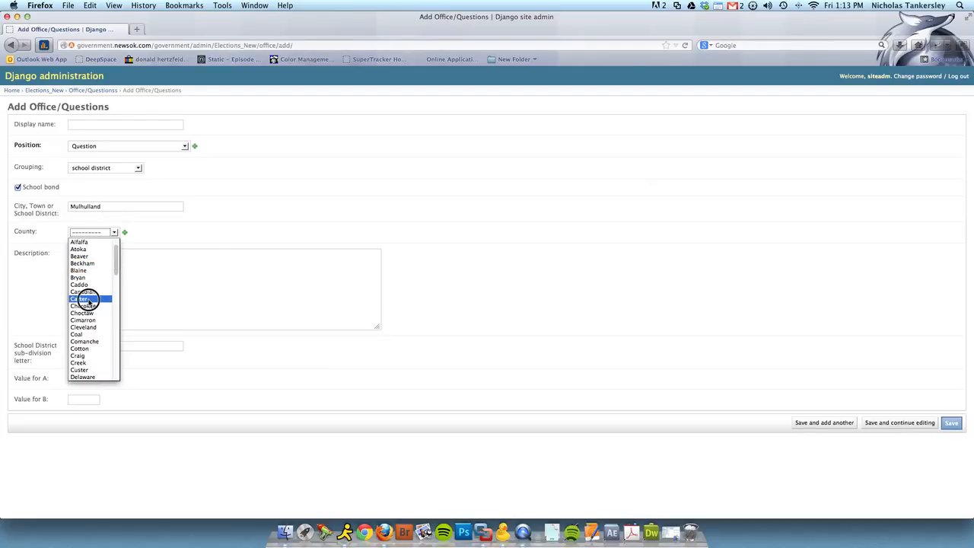
pyautogui.click(83, 320)
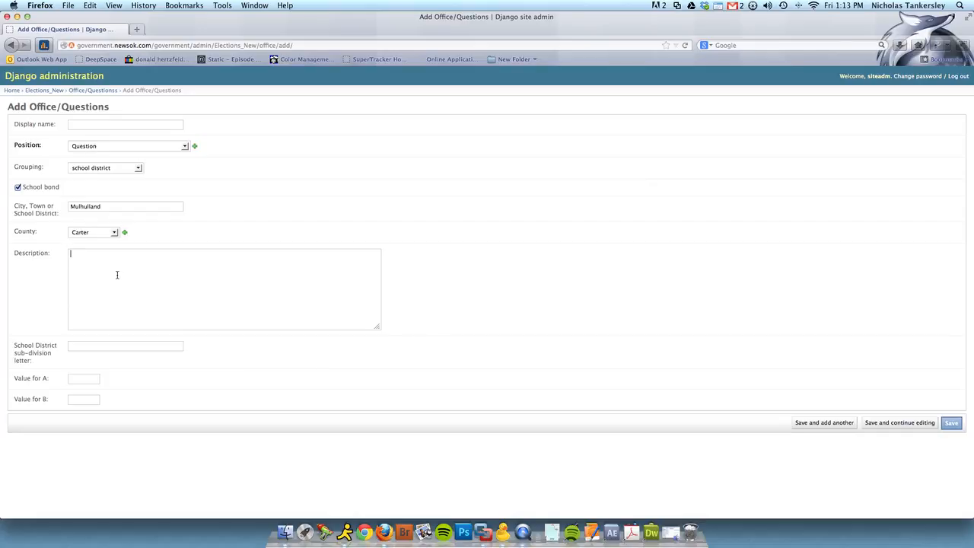
# - Enter the description "$1M for bond securing equipment and facilities repair.", set Value for A to 1, and save the entry while keeping it open
pyautogui.write('$1M for bond securing equipment and facilities repair.')
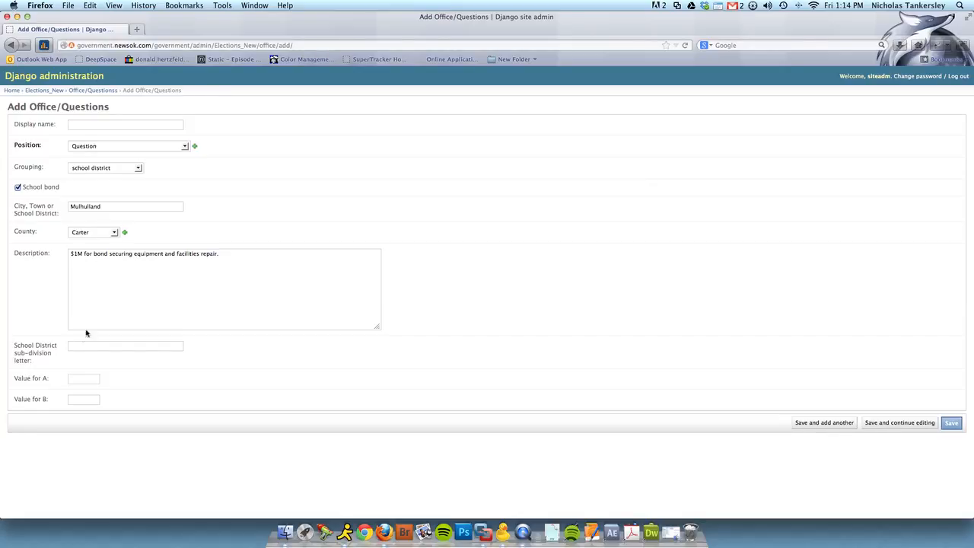
pyautogui.click(74, 381)
pyautogui.write('1')
pyautogui.click(158, 378)
pyautogui.click(84, 378)
pyautogui.click(894, 425)
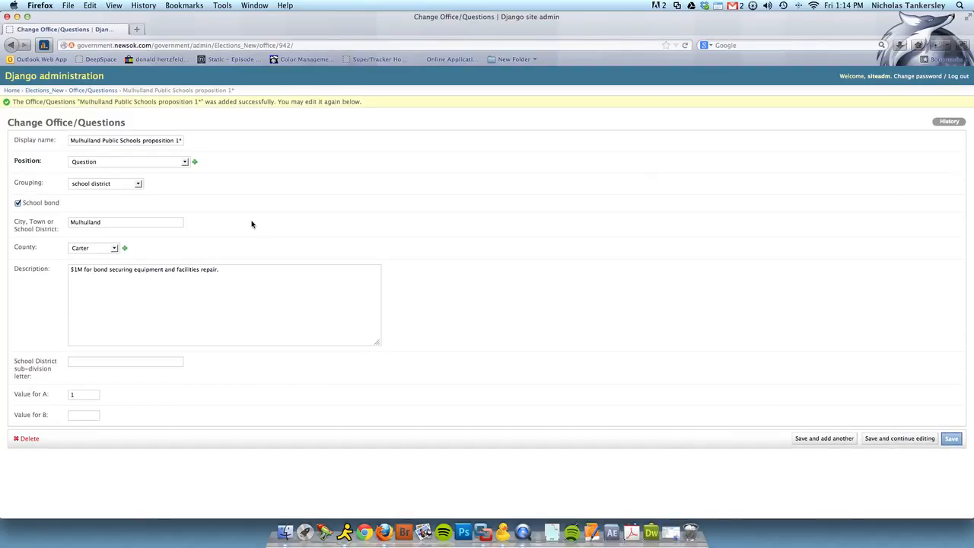
# - Examine the saved entry's generated display name, including its trailing asterisk, and the school district sub-division letter field
pyautogui.click(73, 140)
pyautogui.moveTo(73, 141); pyautogui.dragTo(184, 140)
pyautogui.click(182, 140)
pyautogui.click(182, 140)
pyautogui.moveTo(181, 141)
pyautogui.mouseDown()
pyautogui.moveTo(129, 142)
pyautogui.moveTo(178, 143)
pyautogui.mouseUp()
pyautogui.click(183, 140)
pyautogui.click(180, 140)
pyautogui.click(87, 363)
# - Open the Campaigns list and check the For proposition and Against proposition campaigns for the Mulhulland question
pyautogui.click(48, 92)
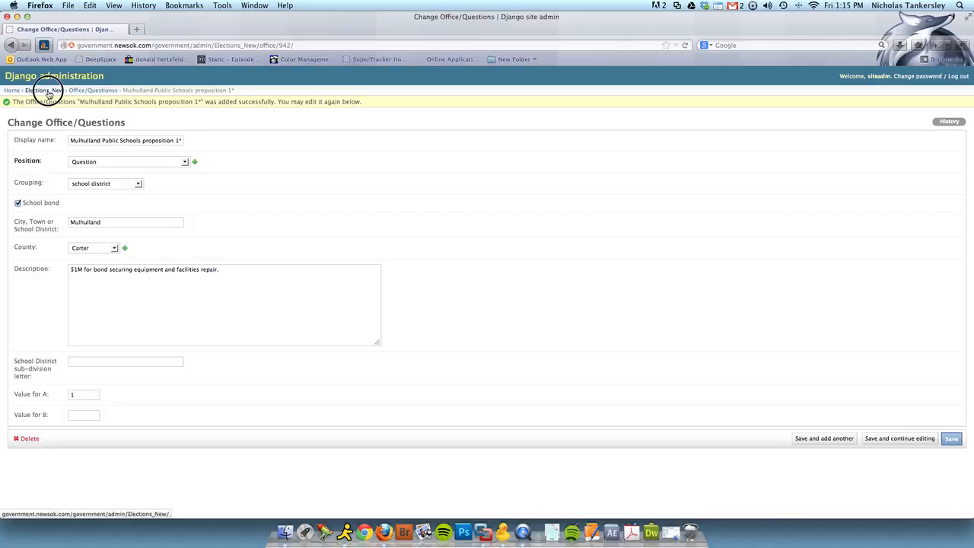
pyautogui.click(36, 144)
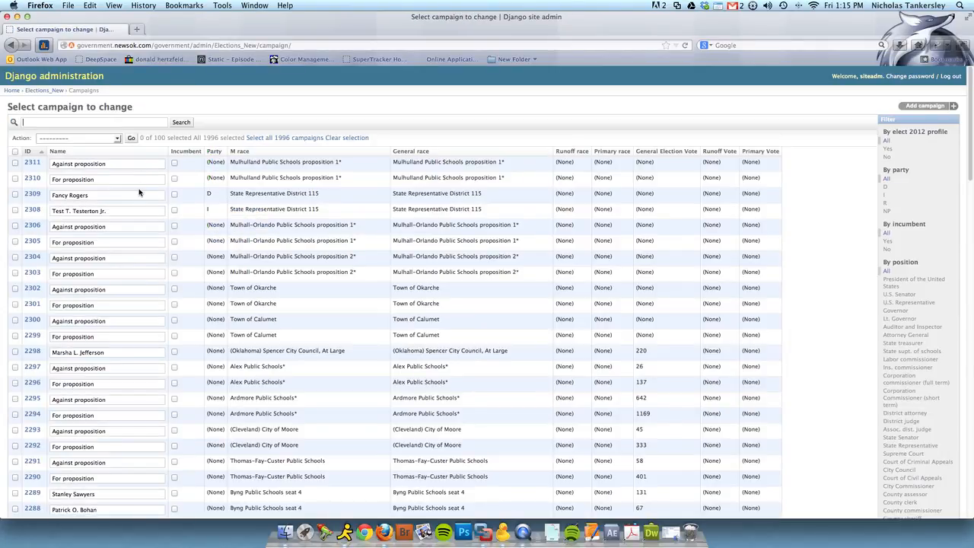
pyautogui.moveTo(99, 180); pyautogui.dragTo(16, 181)
pyautogui.click(247, 175)
pyautogui.moveTo(112, 164); pyautogui.dragTo(23, 163)
# - Open the Races list and check the master and available election dates of the Mulhulland Public Schools proposition 1* race
pyautogui.click(43, 89)
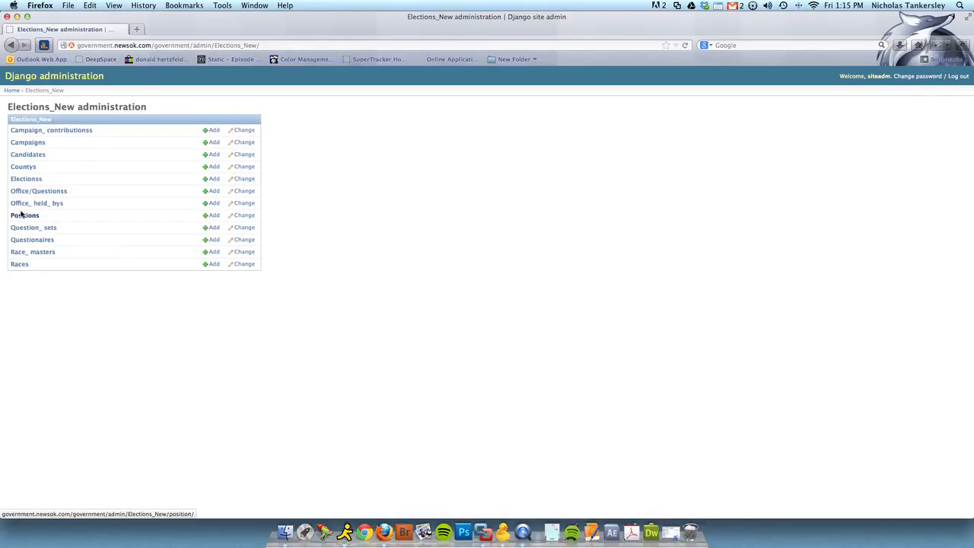
pyautogui.click(28, 252)
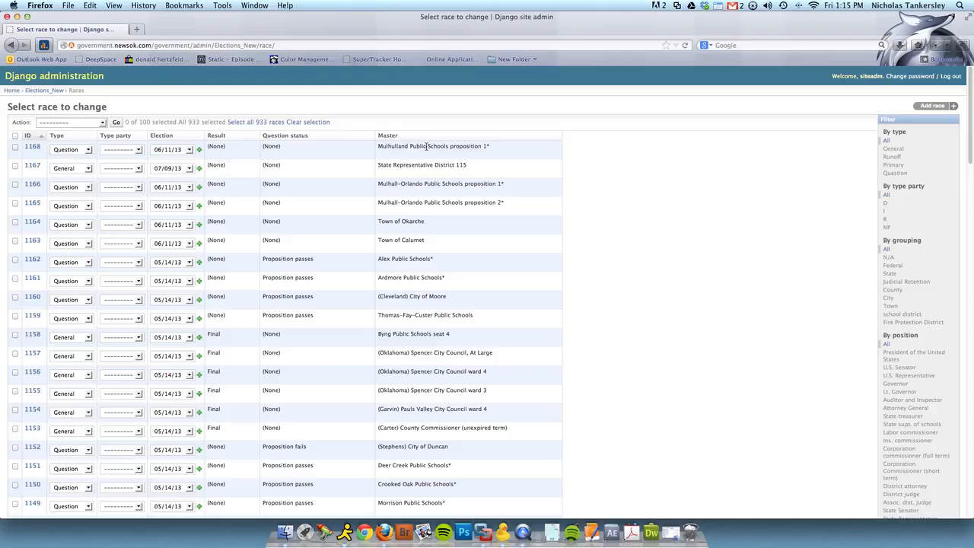
pyautogui.moveTo(493, 148); pyautogui.dragTo(378, 147)
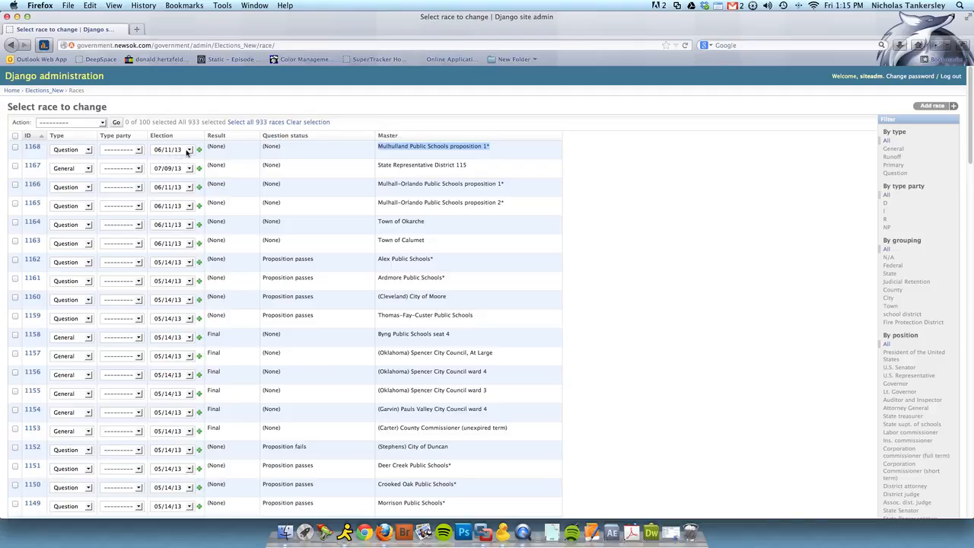
pyautogui.click(187, 150)
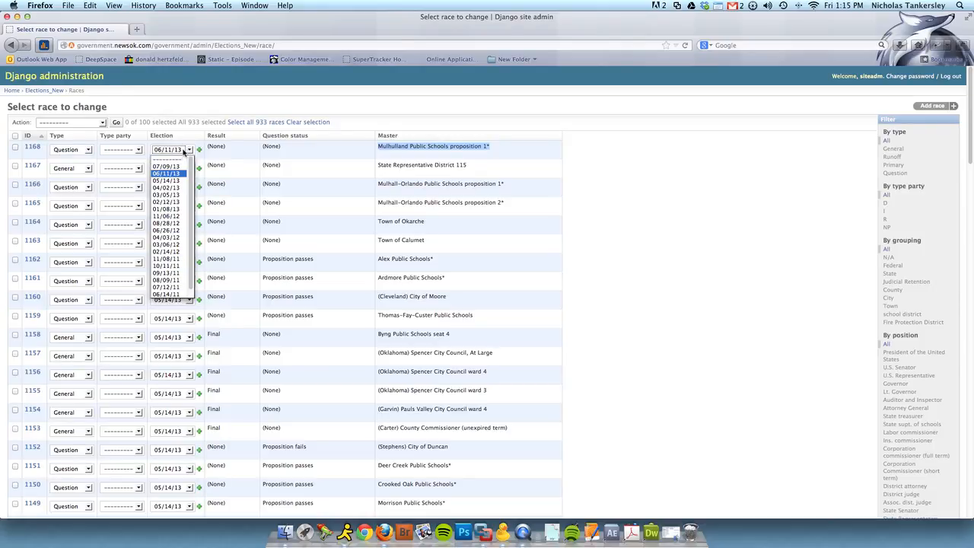
pyautogui.click(187, 150)
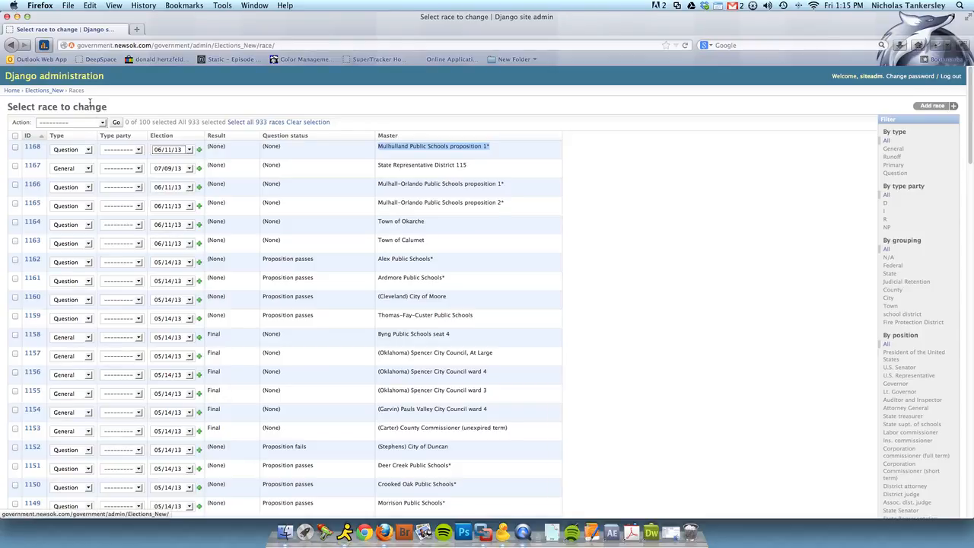
pyautogui.moveTo(70, 90); pyautogui.dragTo(102, 89)
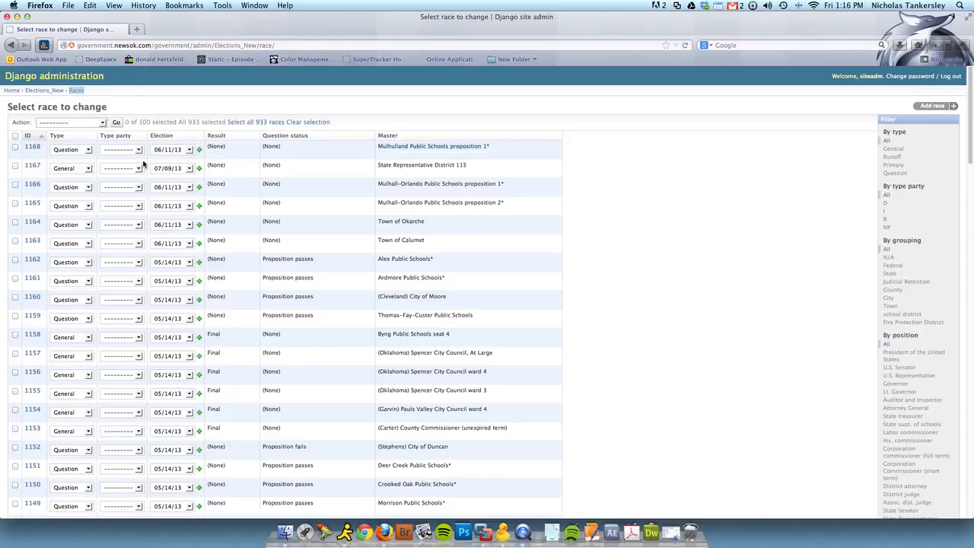
# - Set the Mulhulland Public Schools proposition 1* race's election to 07/09/13 and save the race list
pyautogui.click(189, 151)
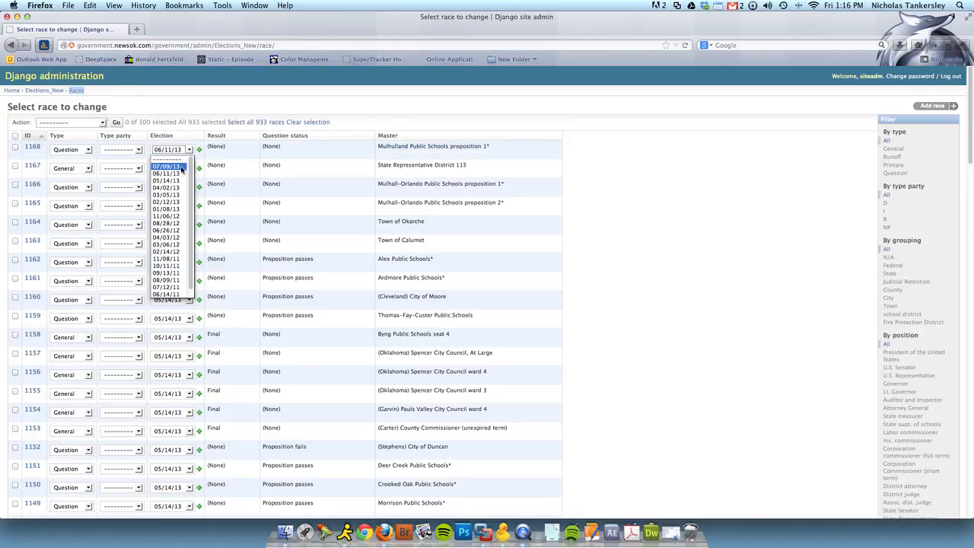
pyautogui.click(183, 166)
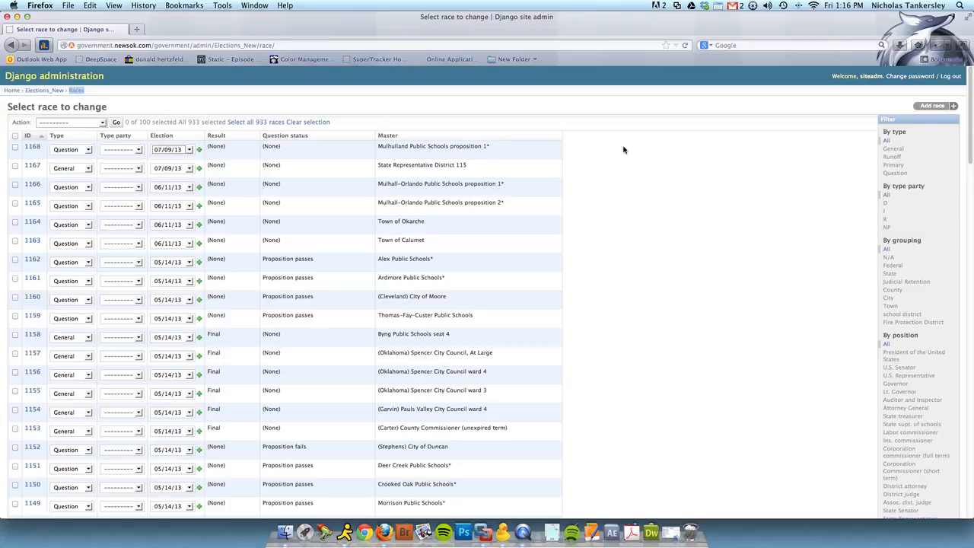
pyautogui.scroll(-2, 968, 203)
pyautogui.moveTo(968, 203); pyautogui.dragTo(969, 515)
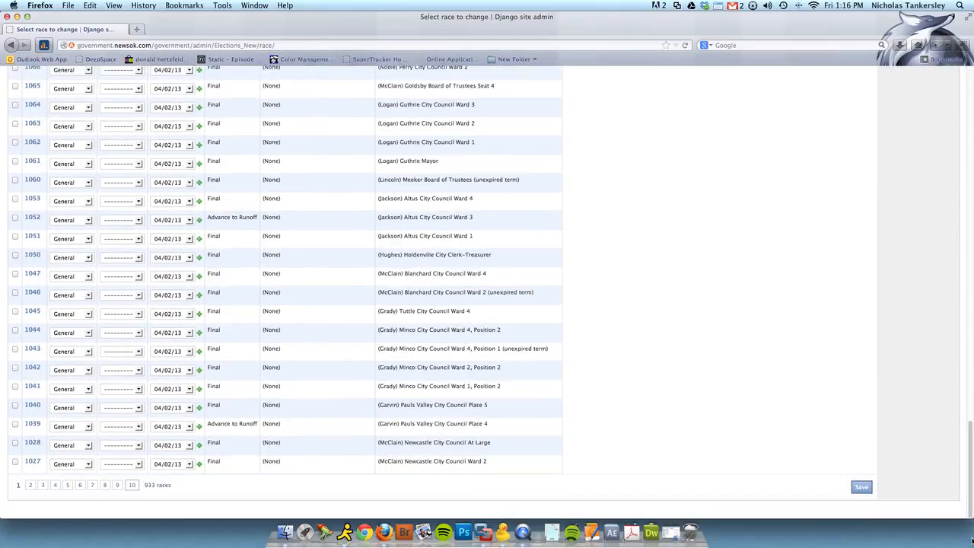
pyautogui.click(863, 492)
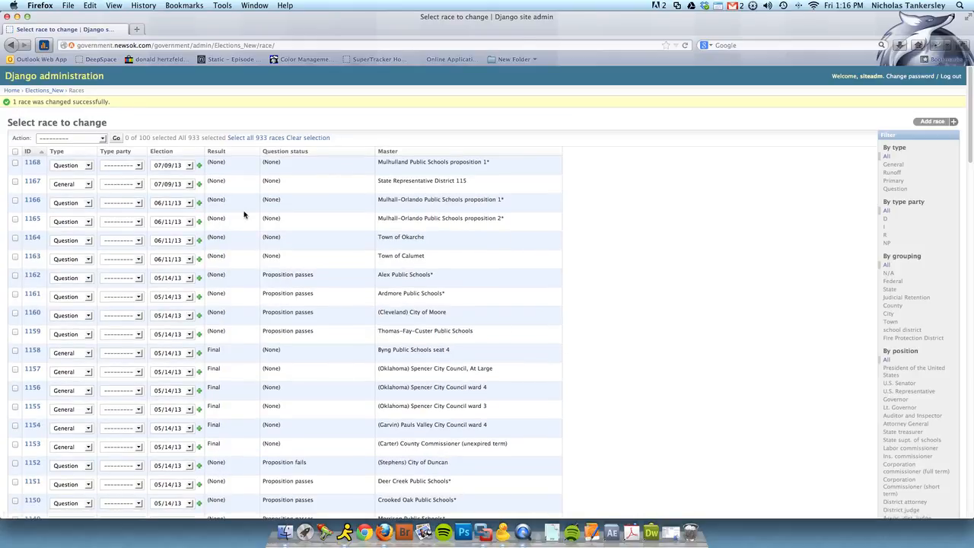
# - Review the details of the Mulhulland Public Schools proposition 1* race, and return to the Elections_New overview
pyautogui.click(32, 162)
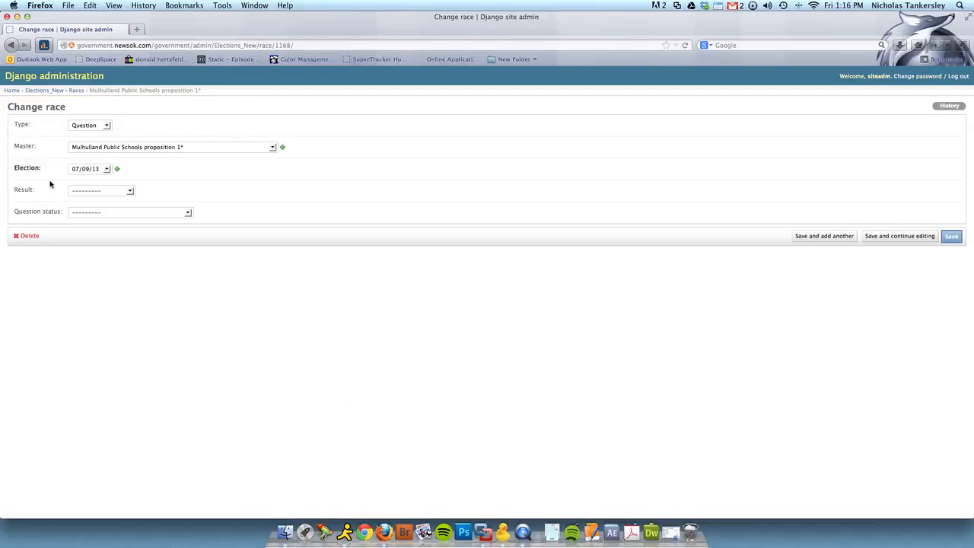
pyautogui.click(75, 91)
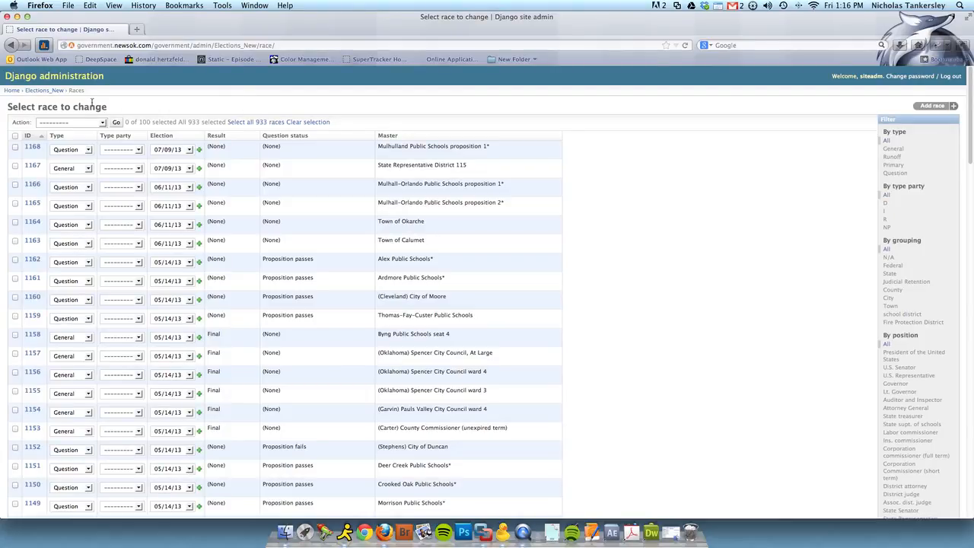
pyautogui.click(55, 90)
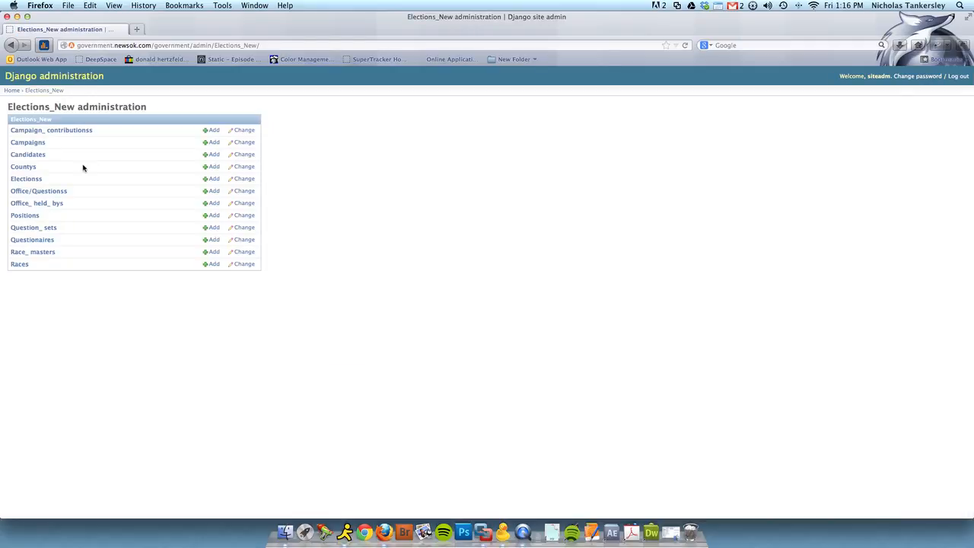
# - Start another Office/Questions entry with position Question and grouping school district, marked as a school bond
pyautogui.click(39, 191)
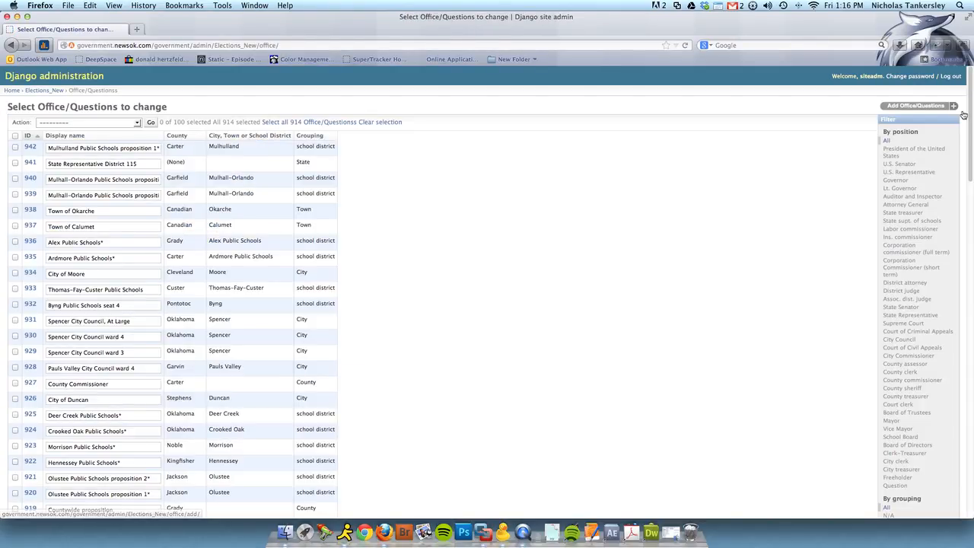
pyautogui.click(918, 106)
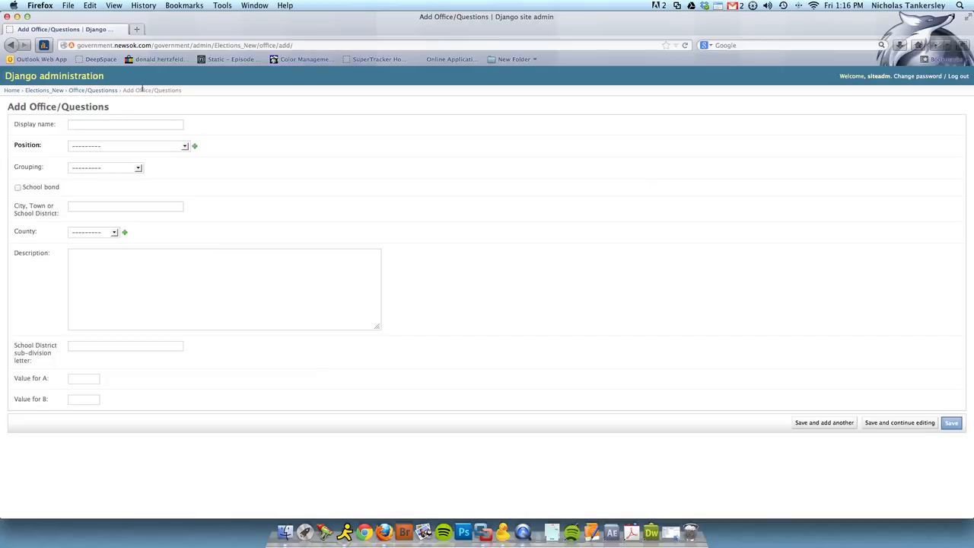
pyautogui.click(133, 126)
pyautogui.press('Tab')
pyautogui.press('q')
pyautogui.press('Tab')
pyautogui.press('s')
pyautogui.press('Tab')
pyautogui.press('space')
# - Set the second entry's school district to Mulhulland and its county to Carter
pyautogui.press('Tab')
pyautogui.write('Mul')
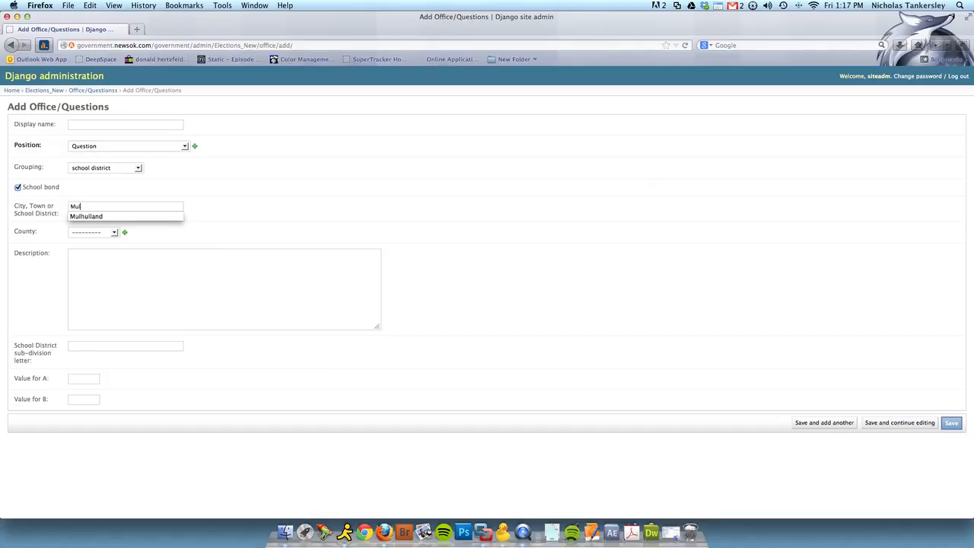
pyautogui.press('Down')
pyautogui.press('Tab')
pyautogui.press('c')
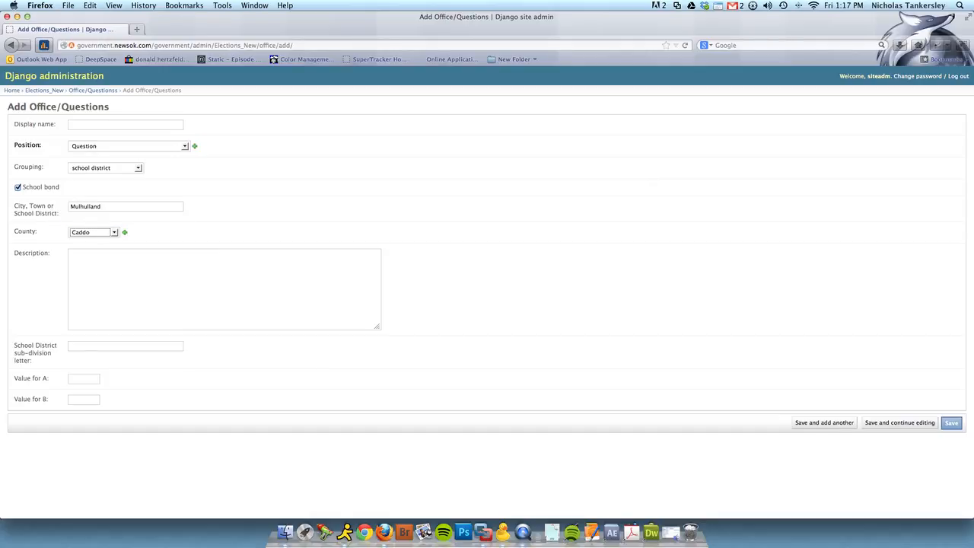
# - Enter "This is the second one" as the description and set Value for A to 2
pyautogui.press('Tab')
pyautogui.write('This is the sec')
pyautogui.write('ond one')
pyautogui.write('2')
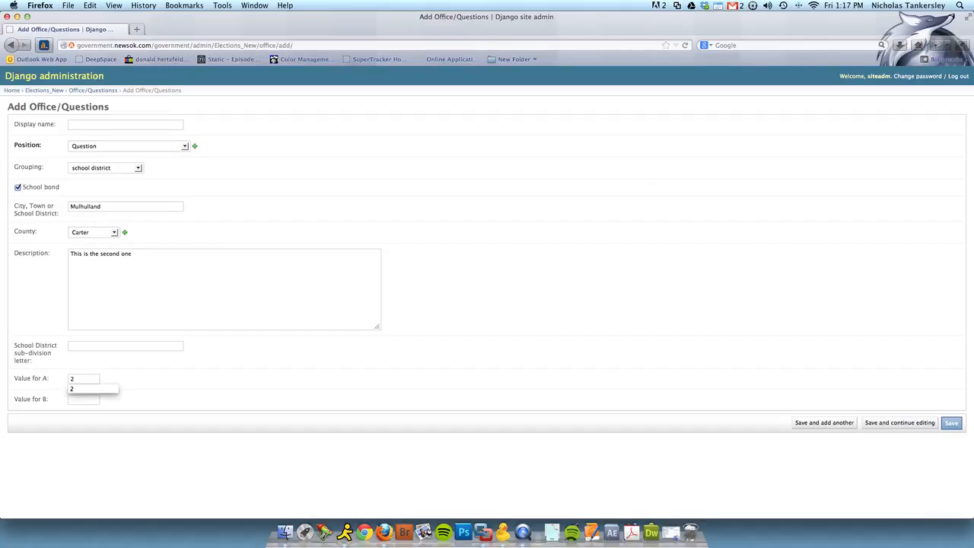
# - Save the second Mulhulland school bond question with Value for A kept at 2 and Value for B left blank
pyautogui.press('Tab')
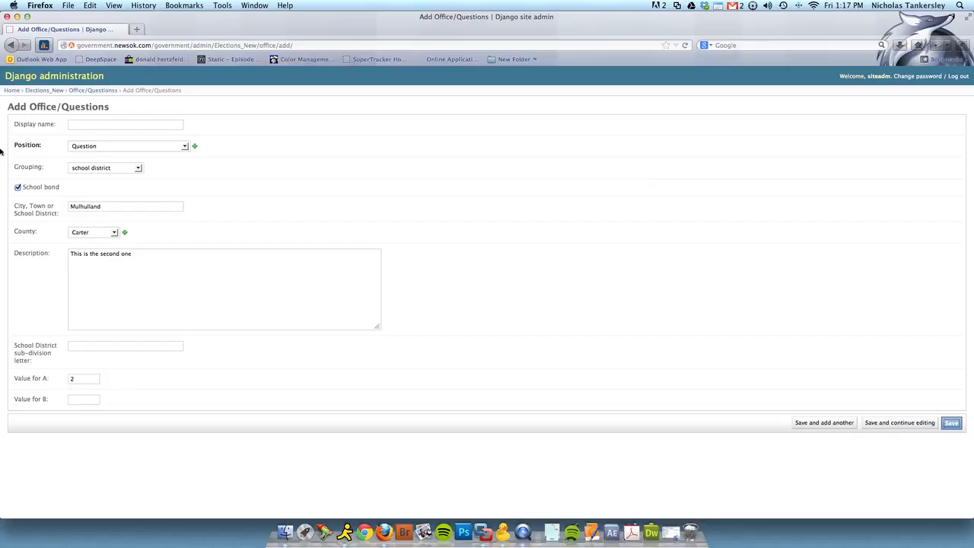
pyautogui.doubleClick(84, 380)
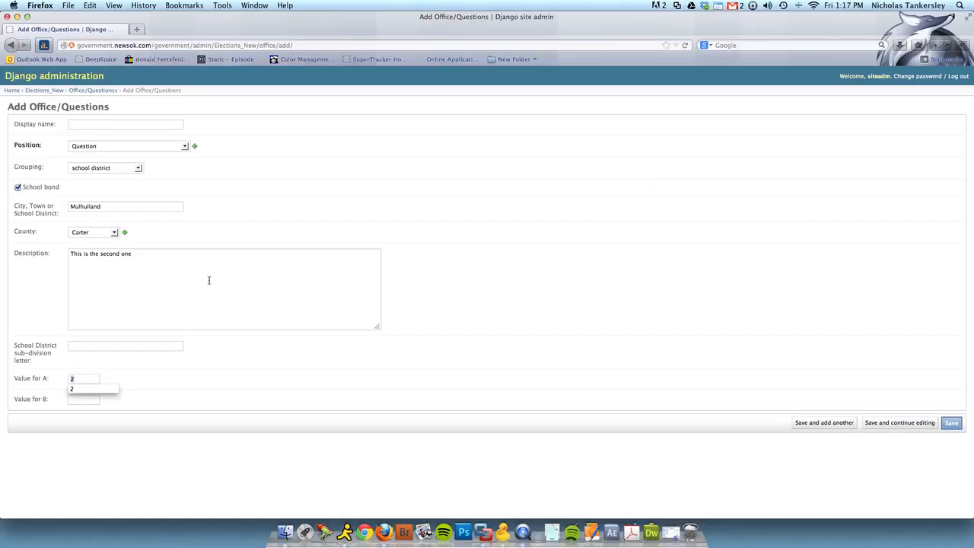
pyautogui.click(218, 381)
pyautogui.click(953, 425)
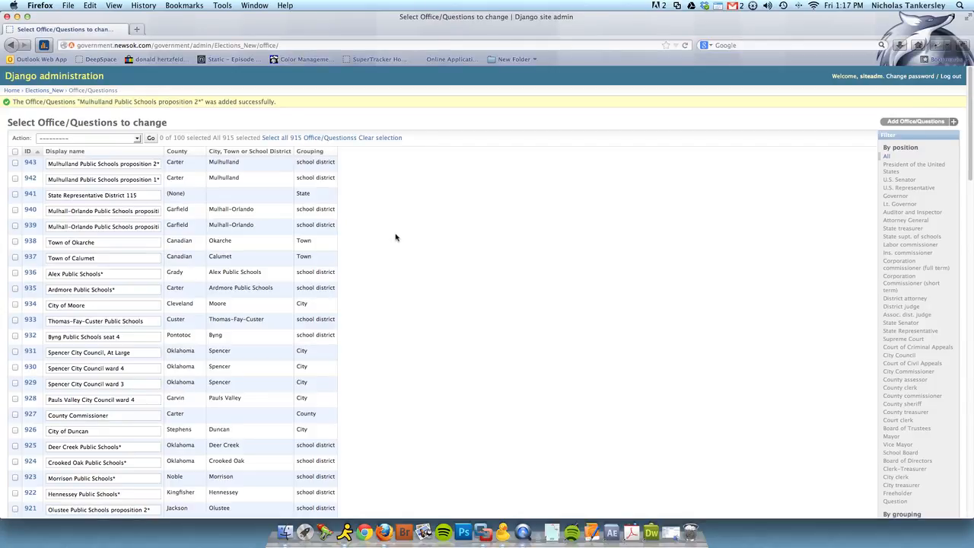
# - In the Elections_New races list, change the election date of the Mulhulland Public Schools proposition 2* race and save the list
pyautogui.click(47, 90)
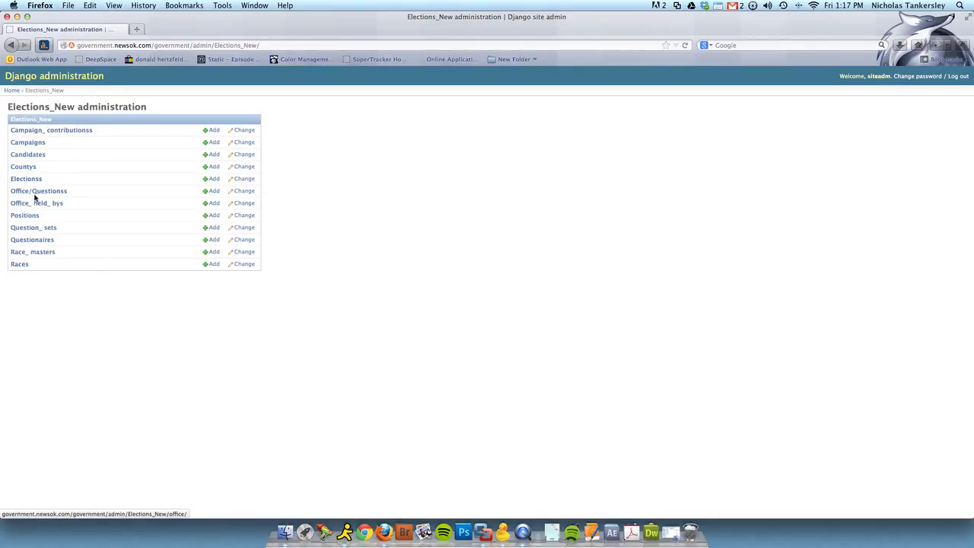
pyautogui.click(18, 264)
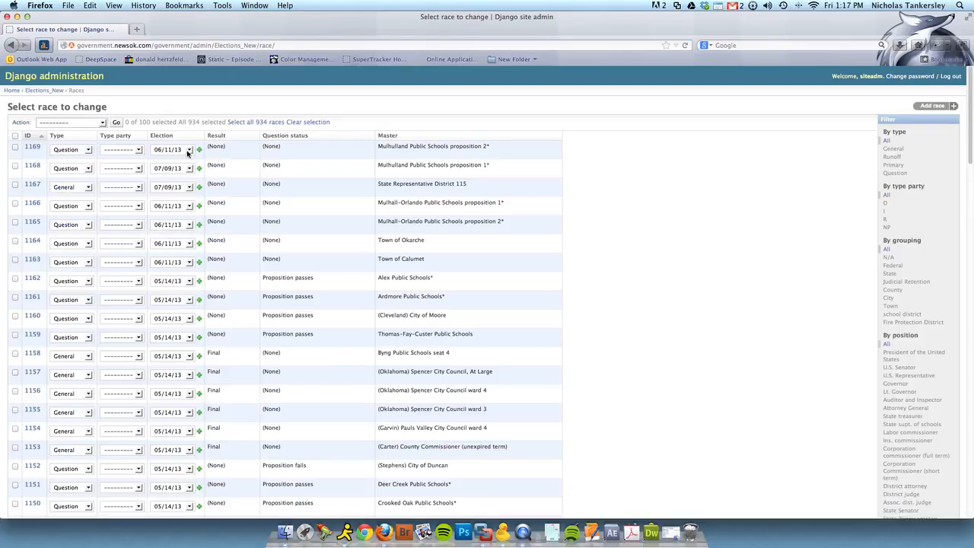
pyautogui.click(187, 153)
pyautogui.click(174, 167)
pyautogui.scroll(-10, 693, 398)
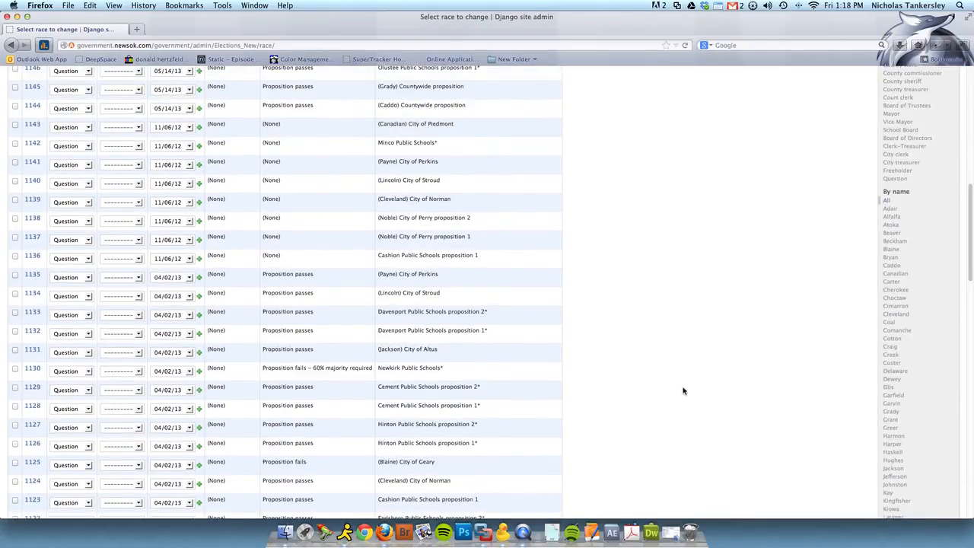
pyautogui.scroll(-15, 683, 392)
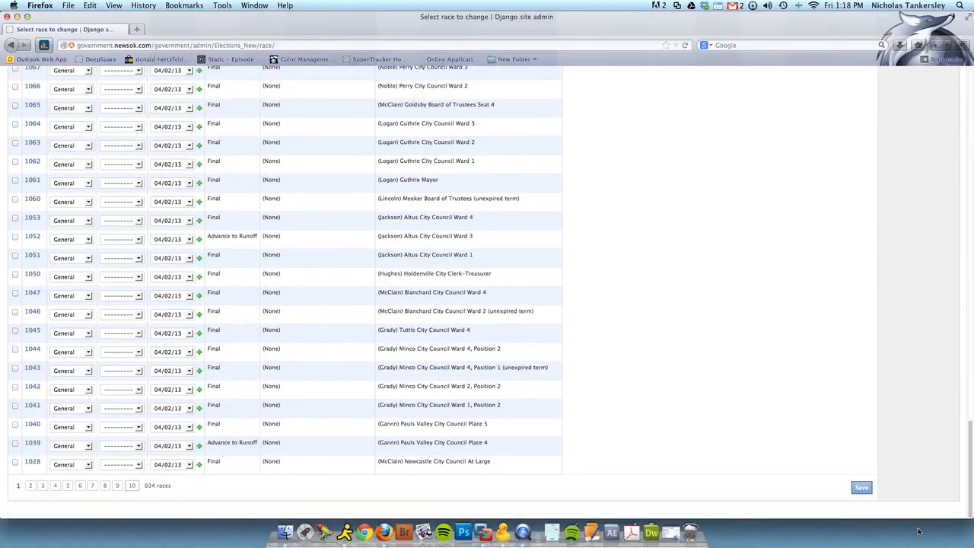
pyautogui.click(861, 487)
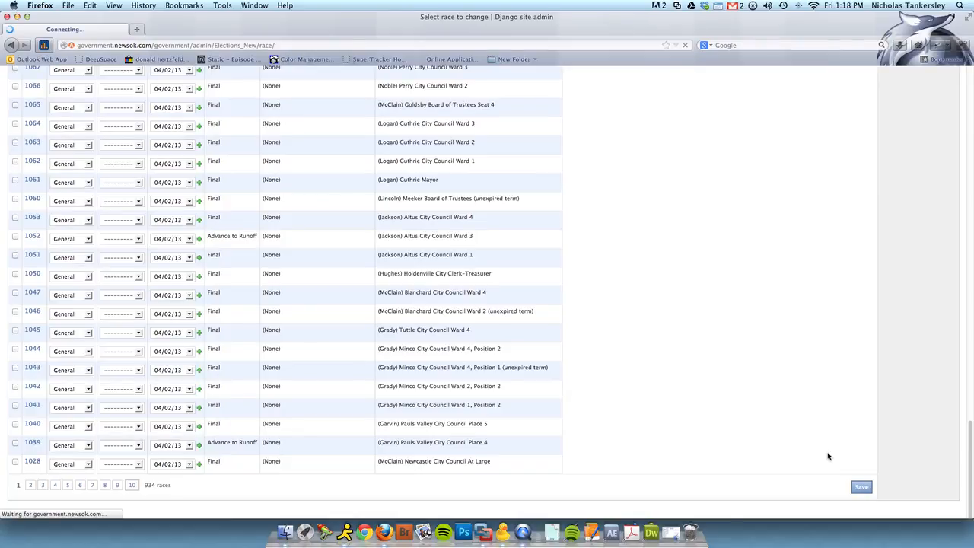